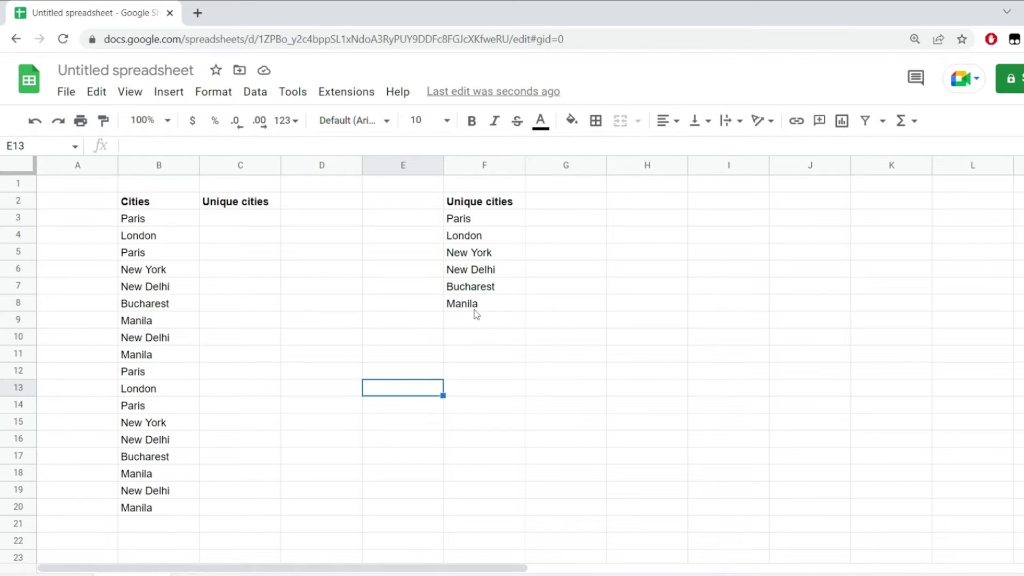
# - Begin a UNIQUE formula in cell C3 using the autocomplete suggestion
pyautogui.click(221, 226)
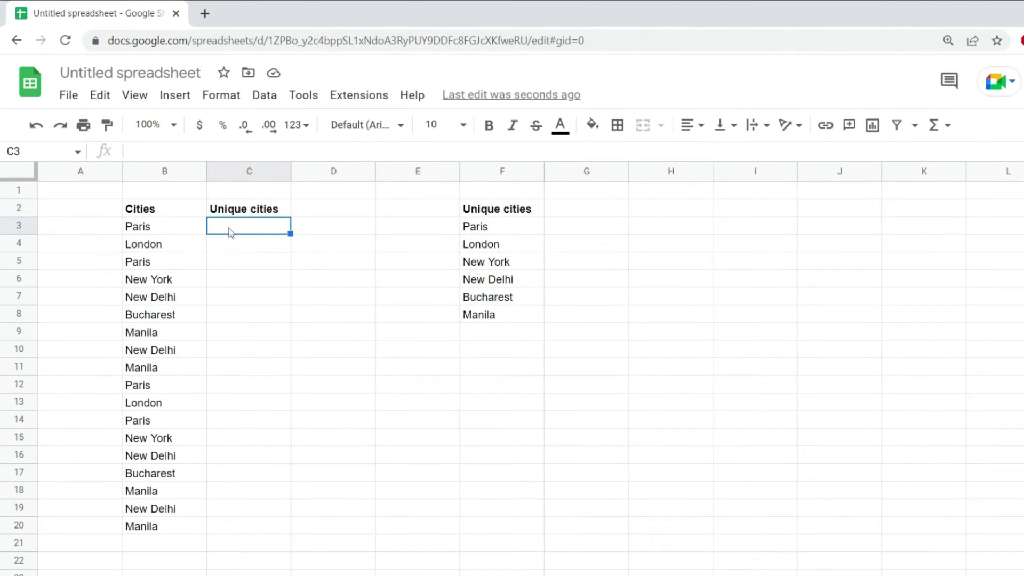
pyautogui.write('=')
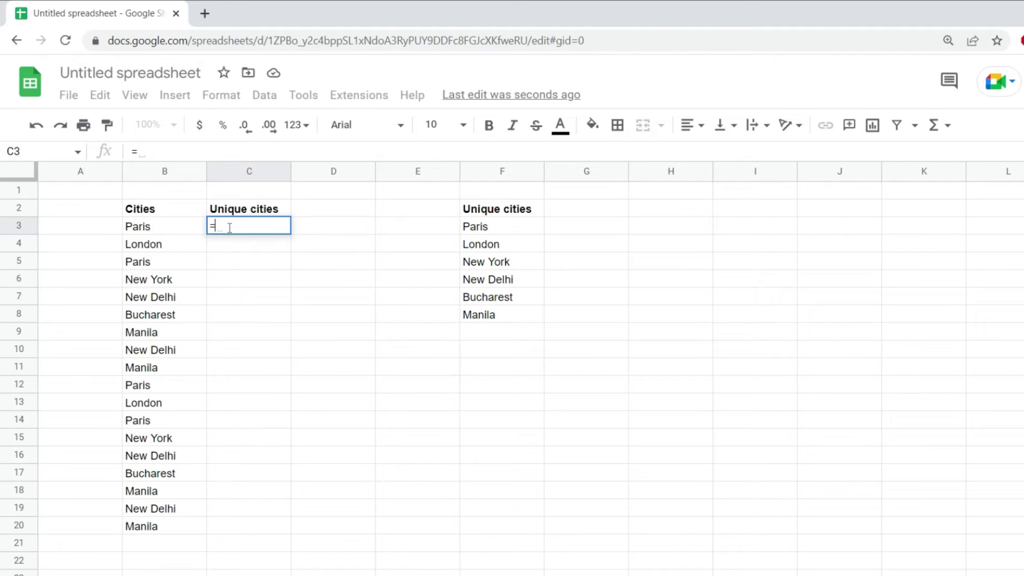
pyautogui.write('UNI')
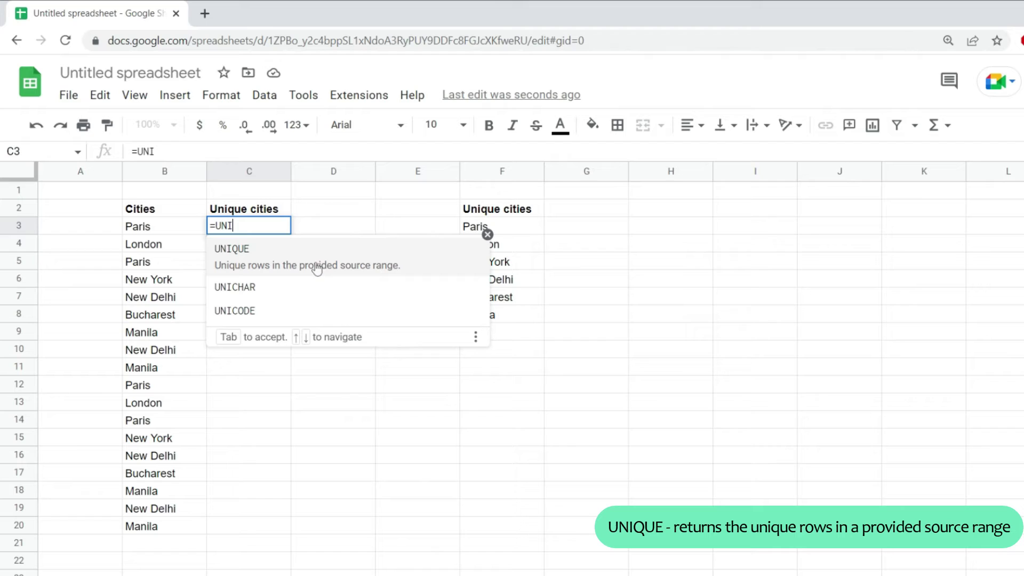
pyautogui.click(364, 275)
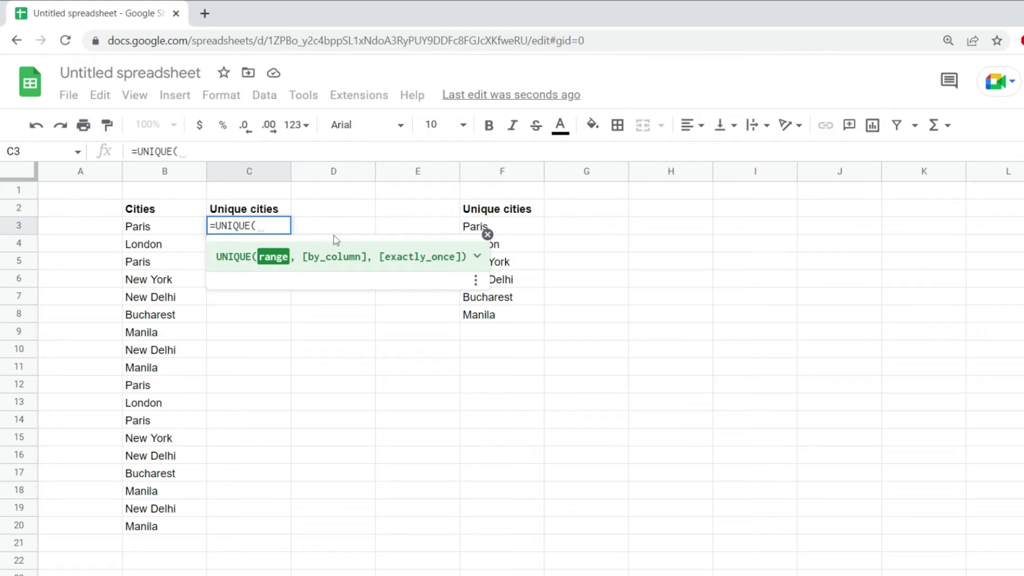
# - Expand the UNIQUE formula hint to show its example and argument descriptions
pyautogui.click(476, 258)
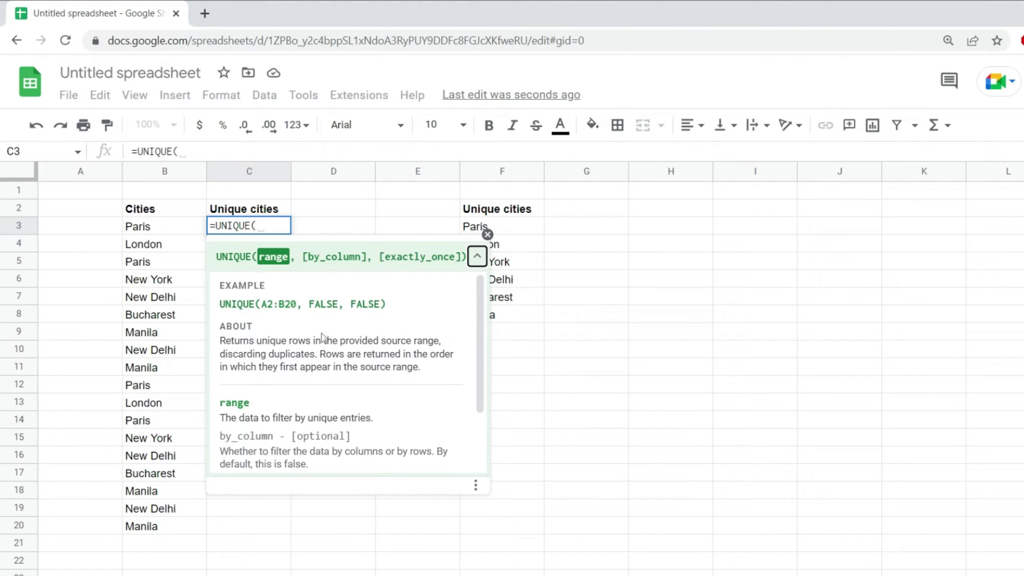
pyautogui.scroll(-2, 334, 360)
pyautogui.scroll(1, 335, 364)
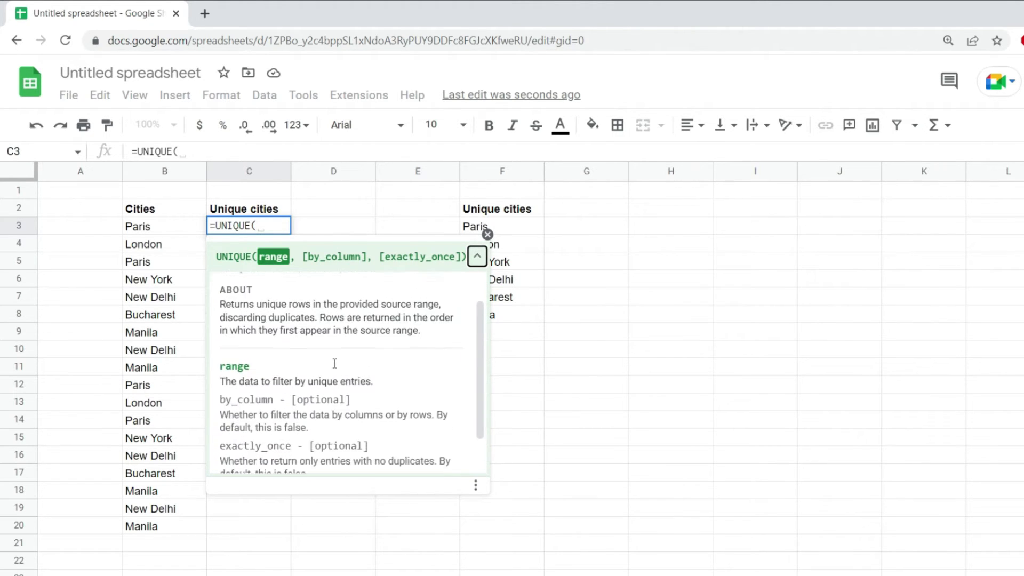
pyautogui.scroll(1, 334, 365)
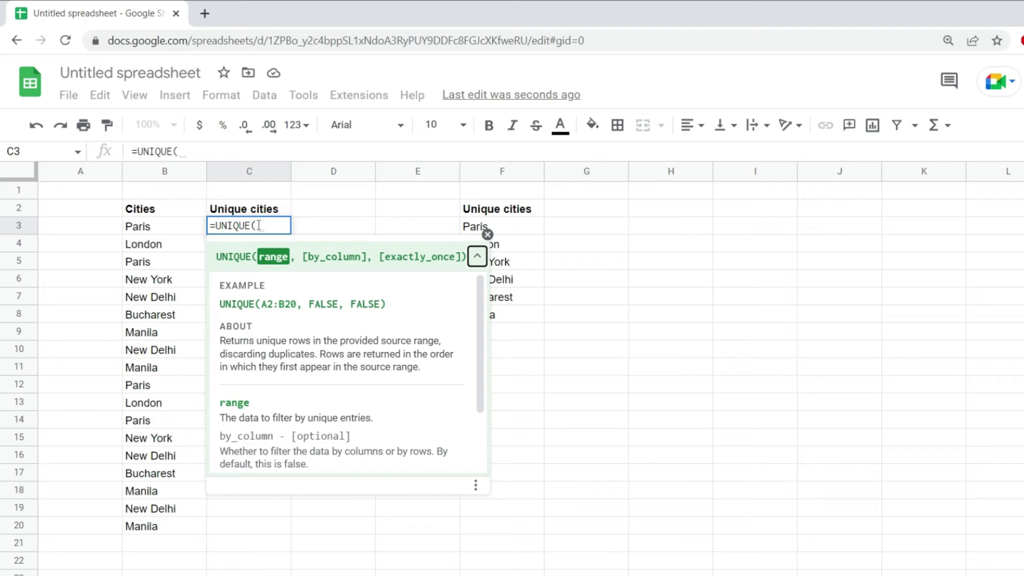
# - Finish C3 as =UNIQUE(B3:B20) and commit it, listing six distinct cities
pyautogui.click(259, 225)
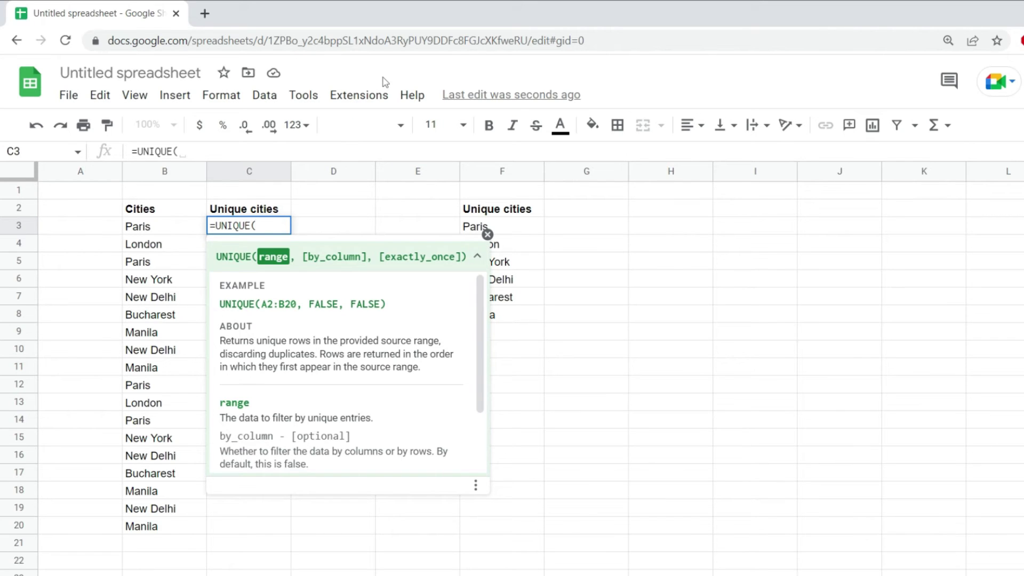
pyautogui.write('B3:B20')
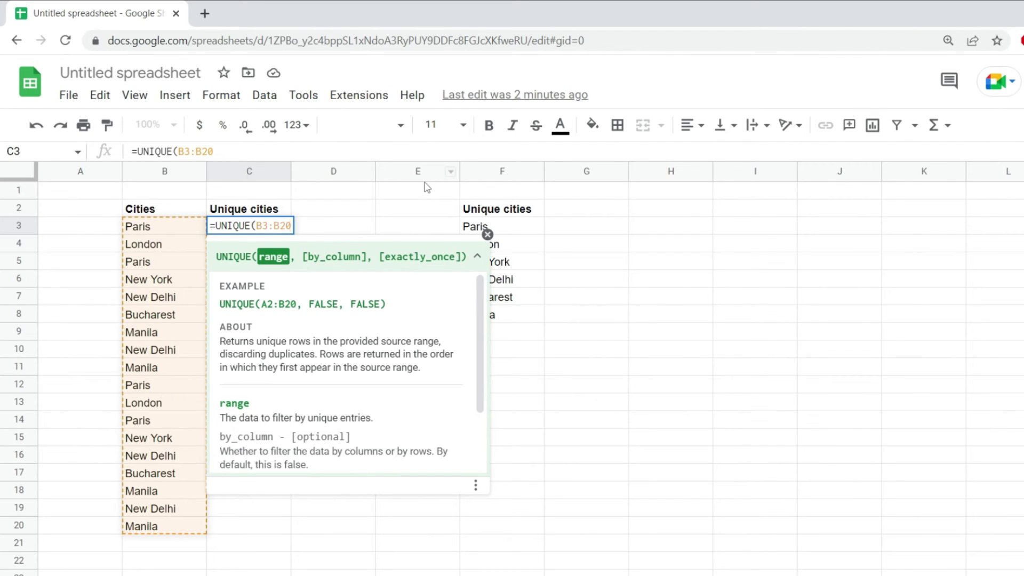
pyautogui.write(')')
pyautogui.press('Return')
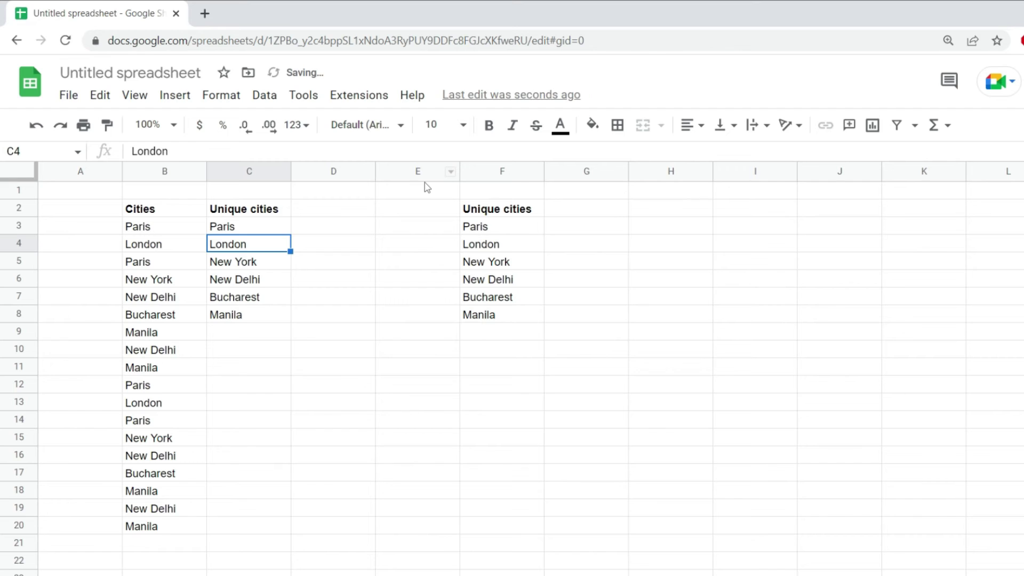